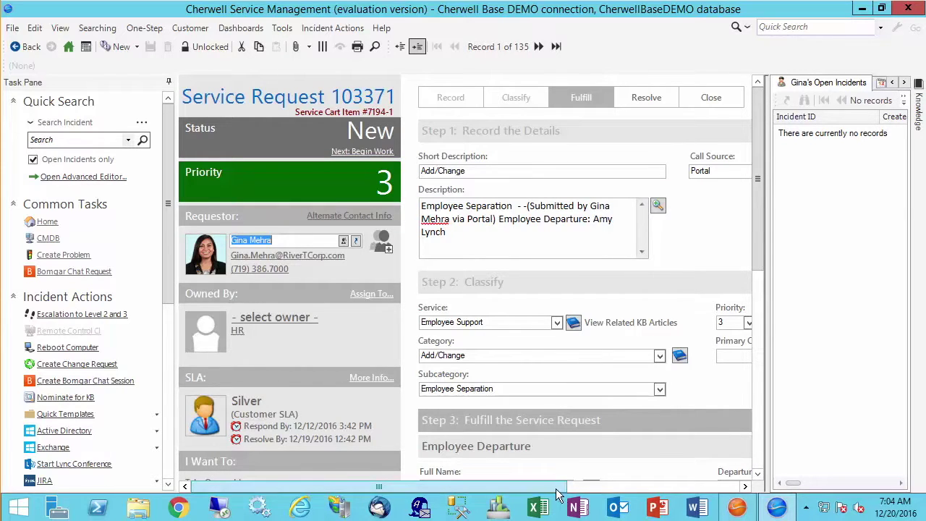
- Check the Primary CI selector on the Employee Separation service request for its customer filter, then dismiss it without picking an item
drag(662, 487, 668, 489)
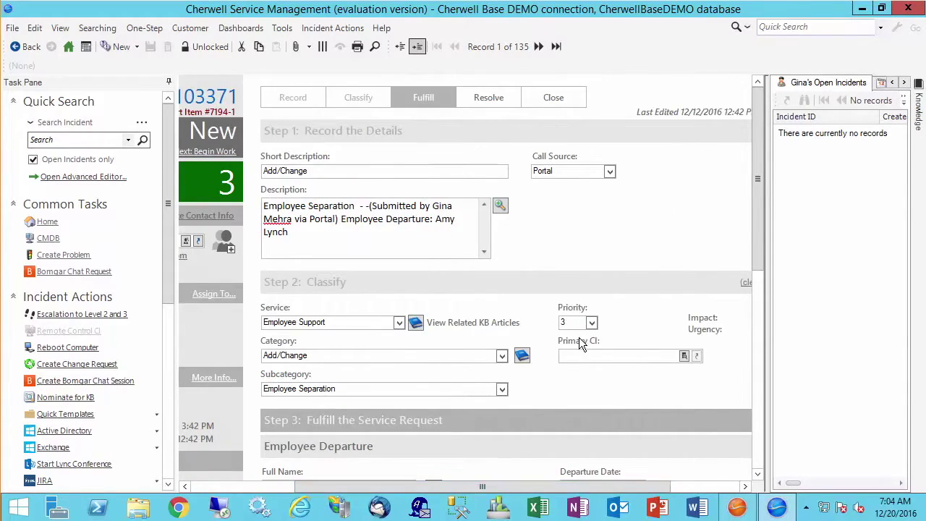
click(684, 356)
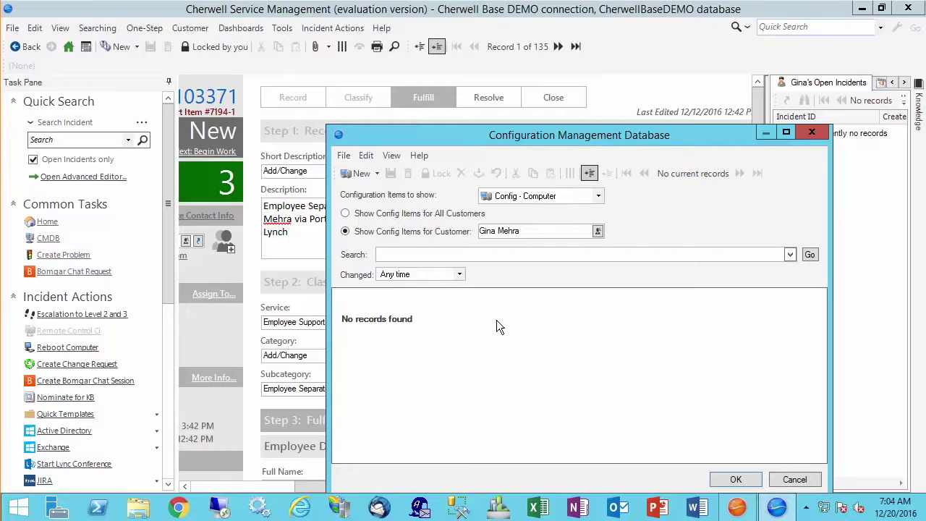
click(794, 481)
- Search the open change requests and open the standard change titled Open Inbound Firewall Port
click(64, 122)
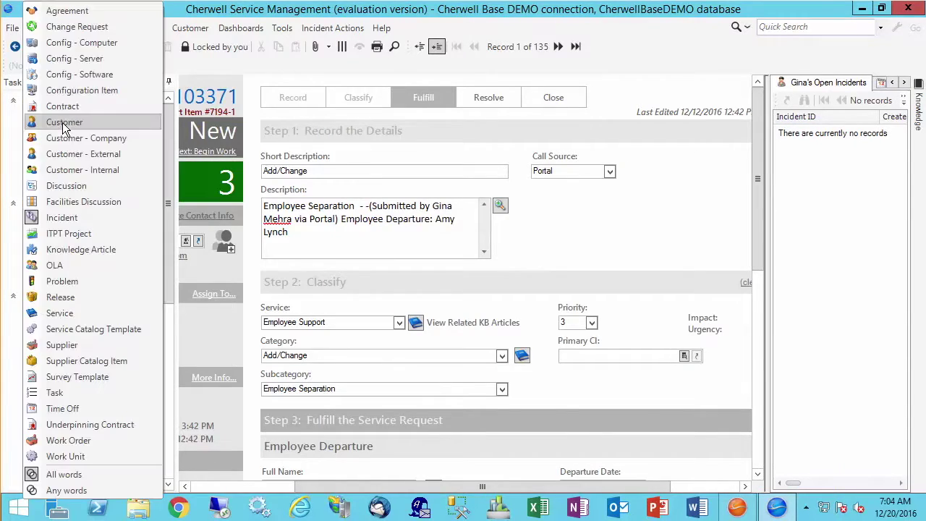
click(72, 26)
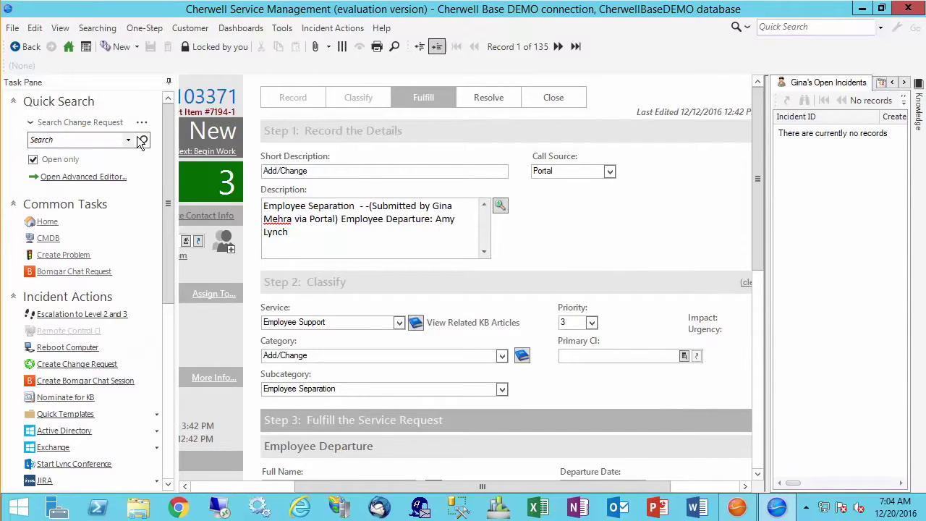
click(142, 141)
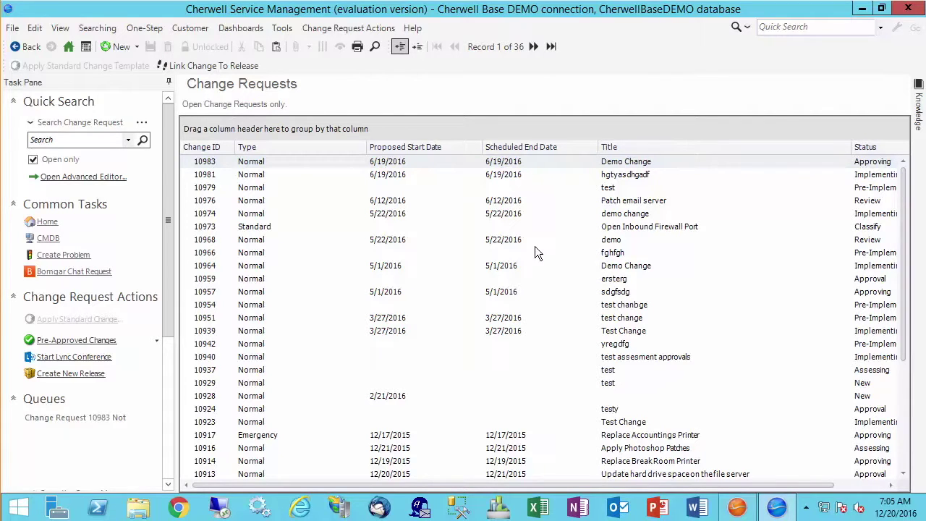
double_click(549, 226)
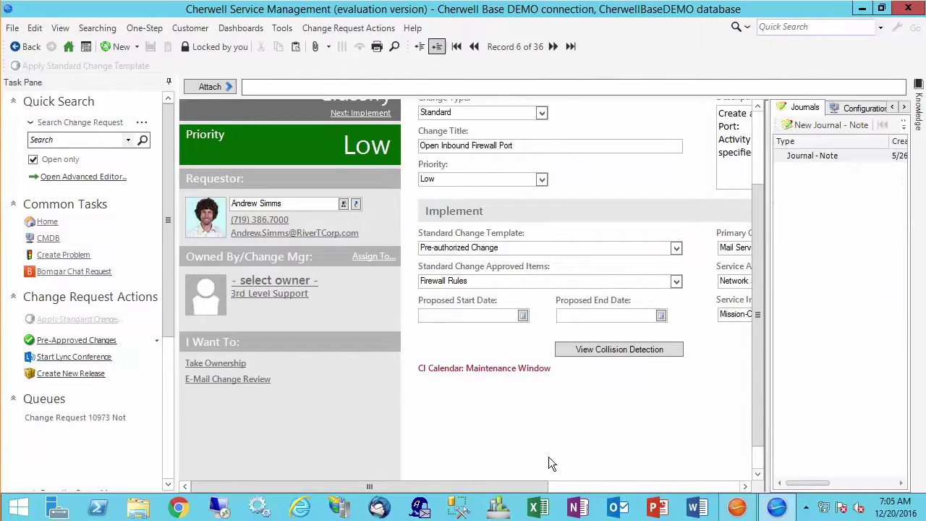
- Check the customer filter in the change request's Primary CI selector and dismiss it without picking an item
drag(536, 487, 670, 487)
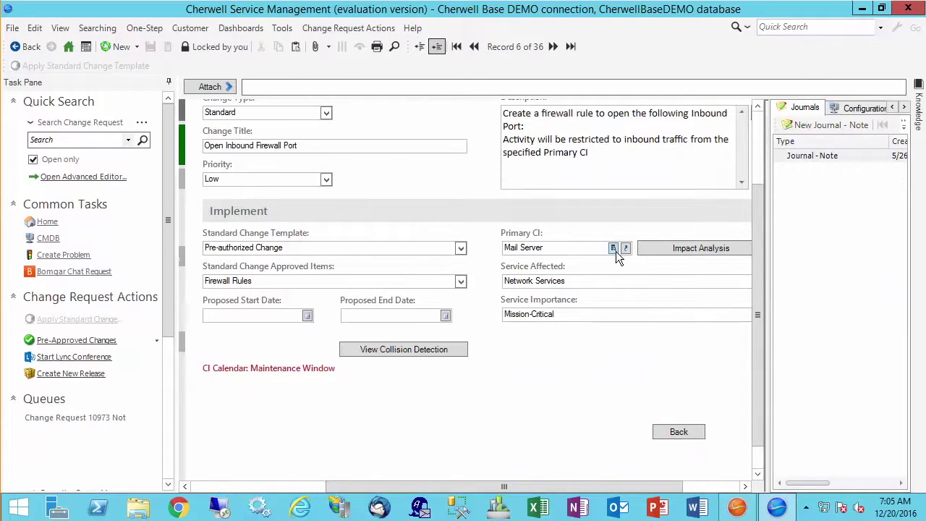
click(614, 249)
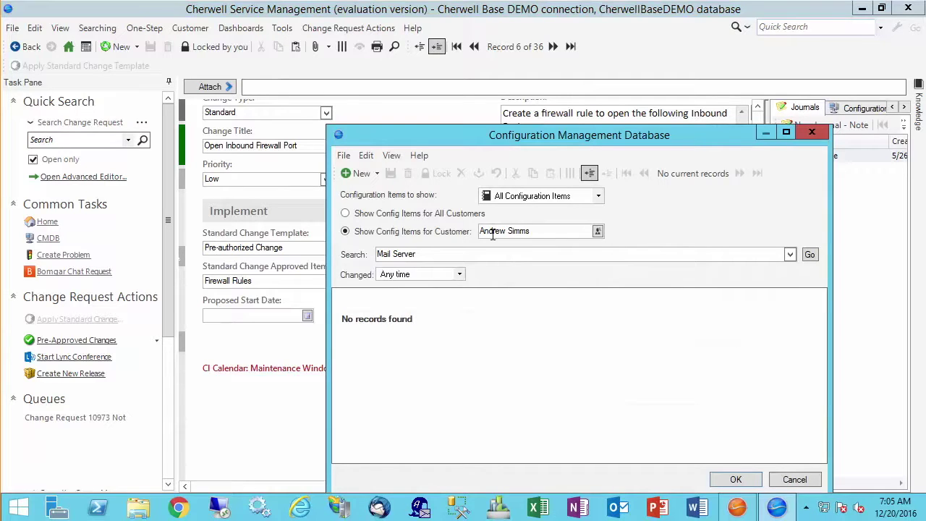
click(794, 480)
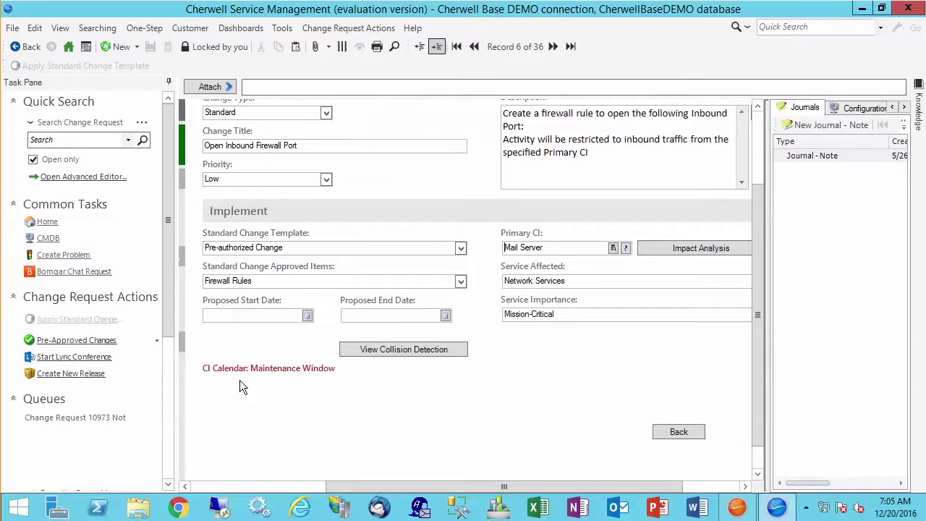
- Open the first record from All Requisitions and check its Primary CI selector's customer filter without picking an item
click(106, 32)
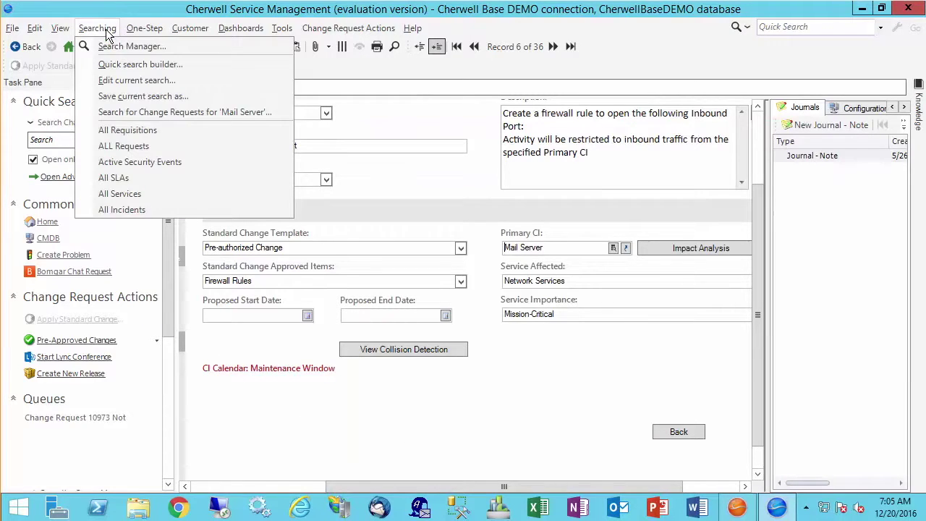
click(106, 129)
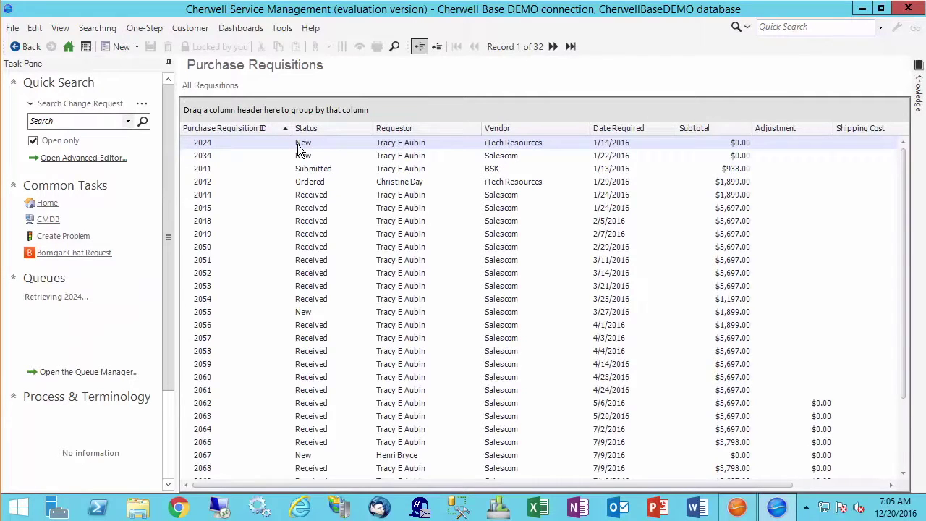
double_click(300, 147)
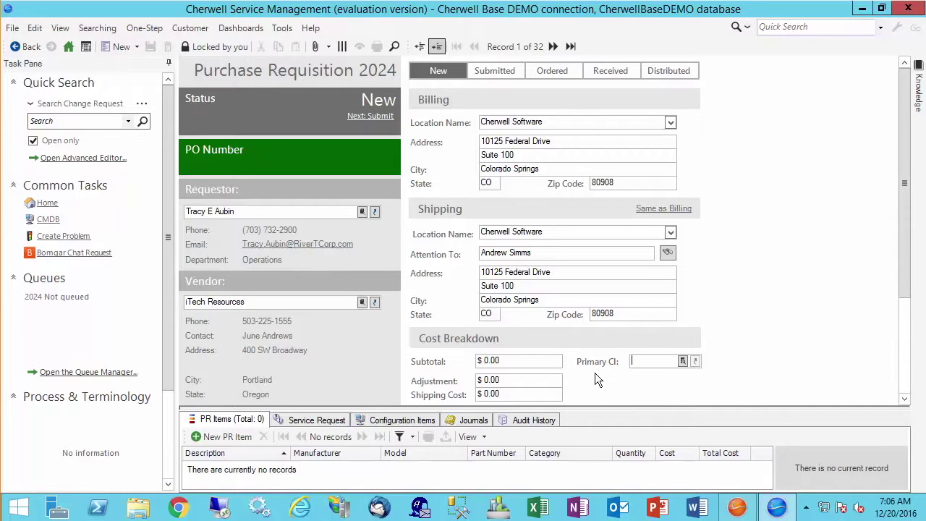
click(683, 360)
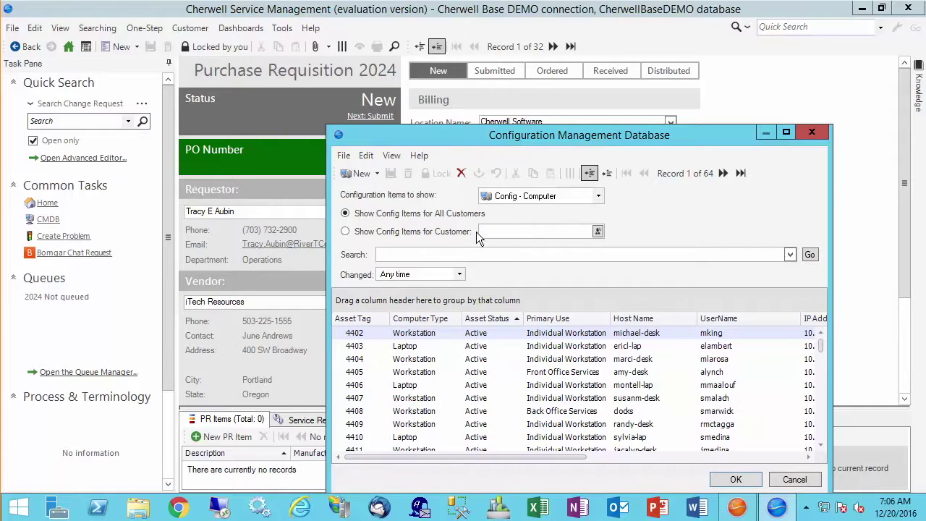
click(784, 482)
- Switch to Cherwell Service Management Administrator and open the existing blueprint CI Example2.bp from the Desktop
click(737, 508)
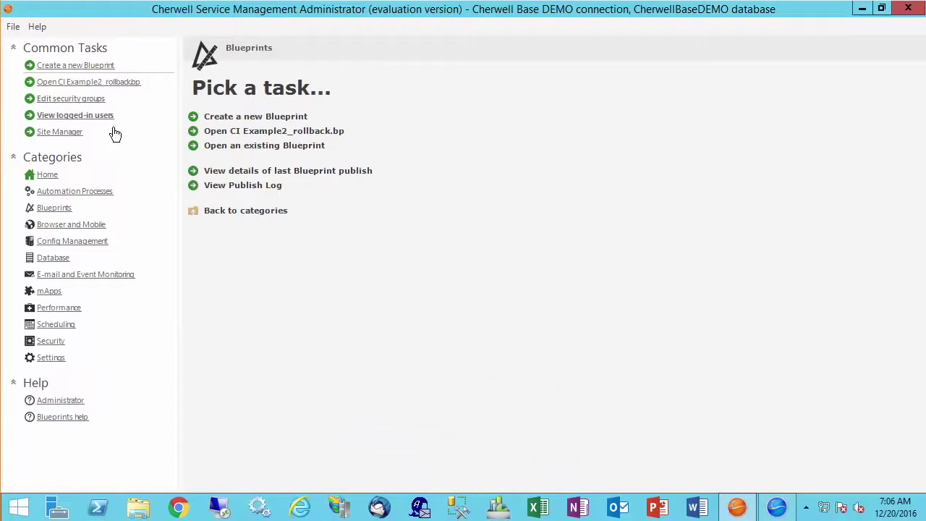
click(228, 146)
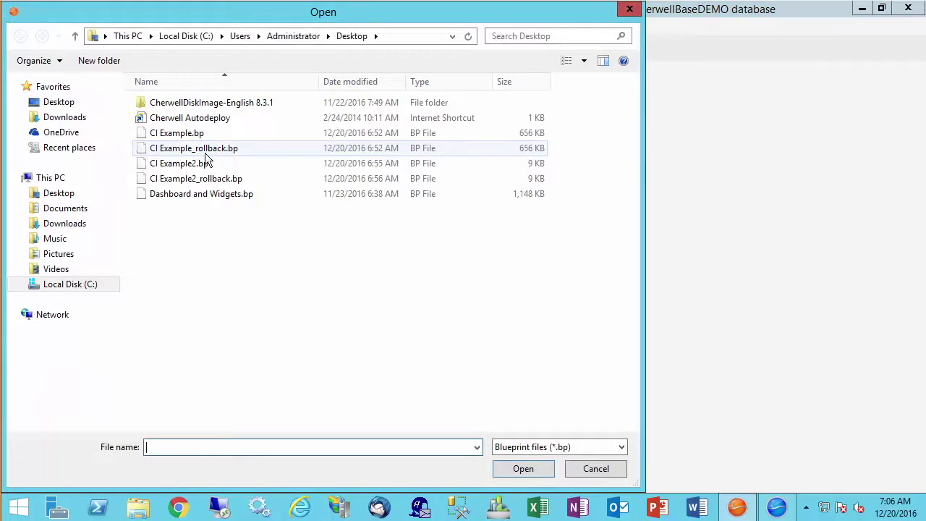
click(189, 163)
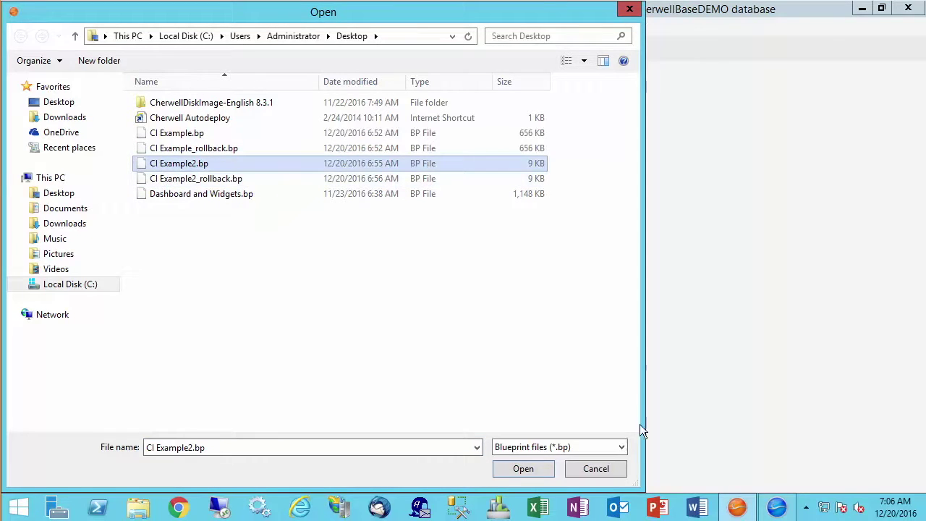
click(523, 469)
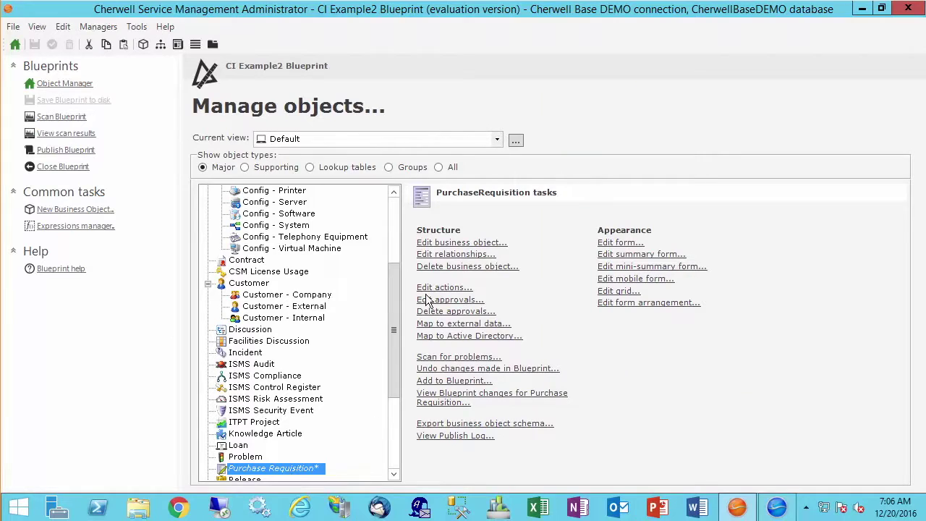
- Enter CustomerInfo as a general attribute in the advanced properties of the Purchase Requisition Links Customer - Internal relationship
click(442, 255)
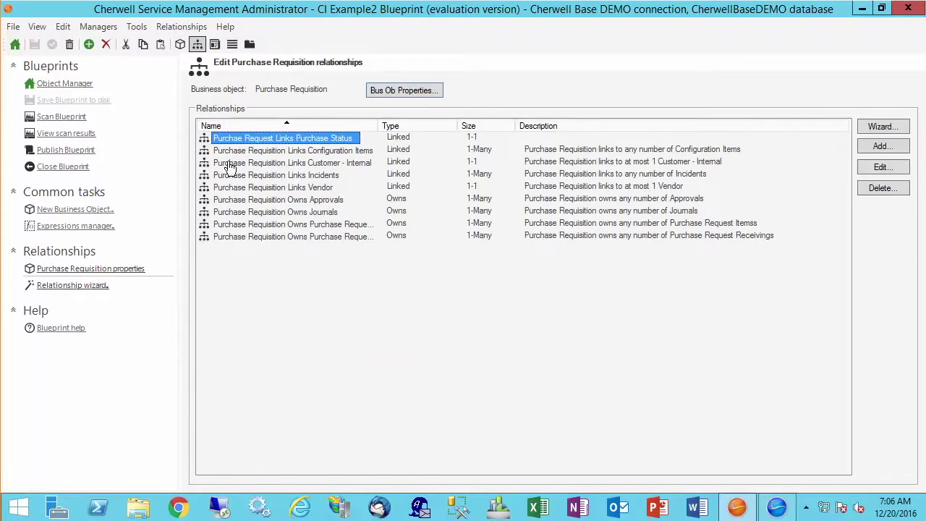
click(299, 167)
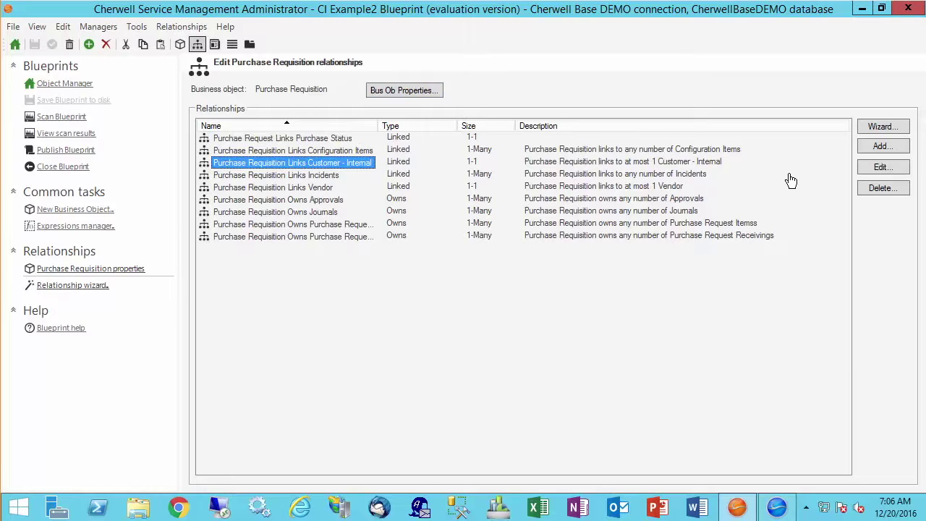
click(881, 169)
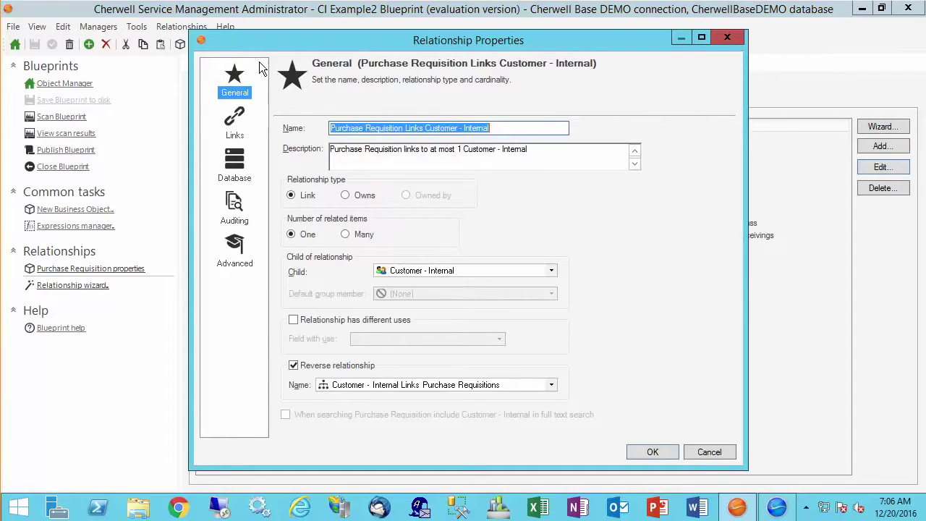
click(237, 252)
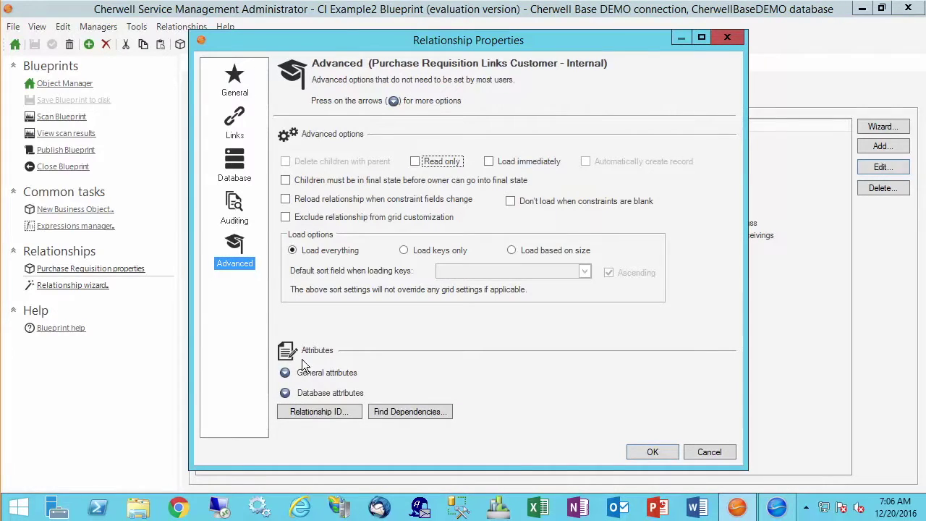
click(285, 373)
click(366, 385)
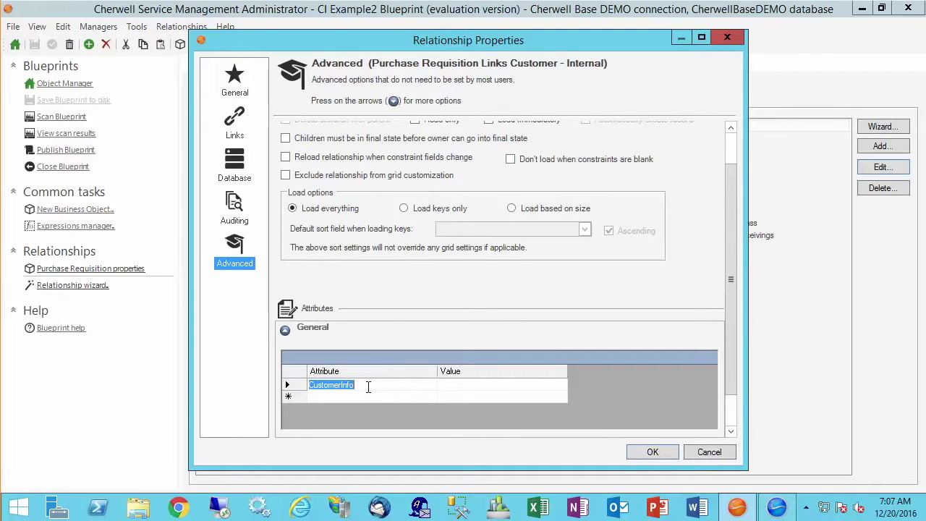
key(BackSpace)
text(CustomerInfo)
click(656, 452)
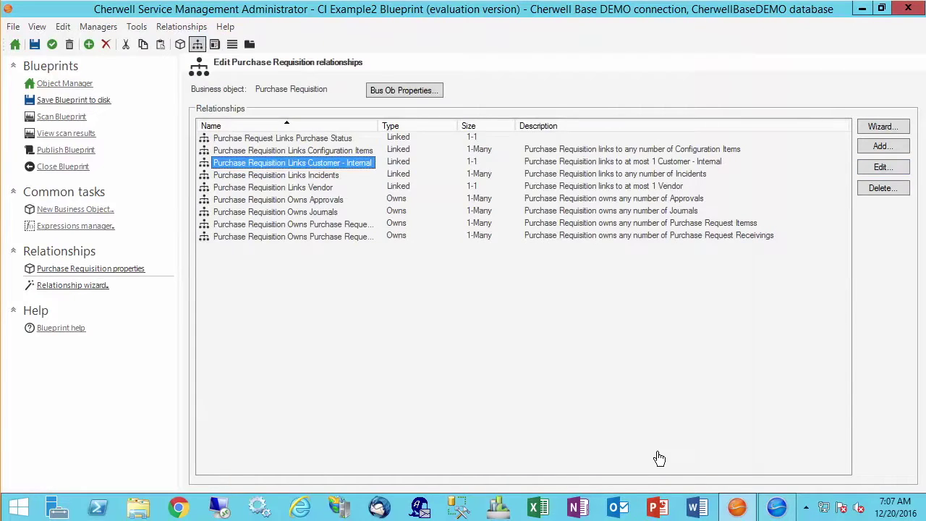
- Save the CI Example2 blueprint and publish it, accepting the scan warning about reloading definitions
click(34, 45)
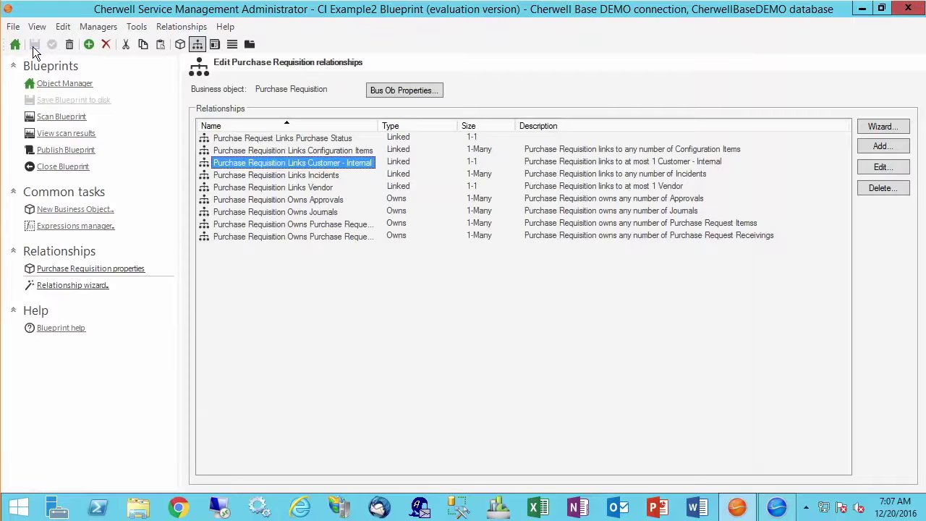
click(45, 156)
click(502, 383)
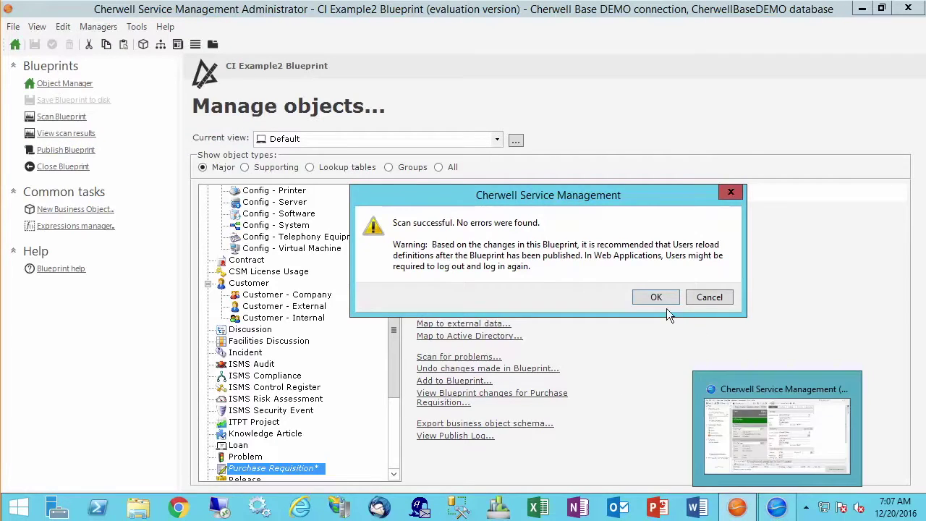
click(661, 300)
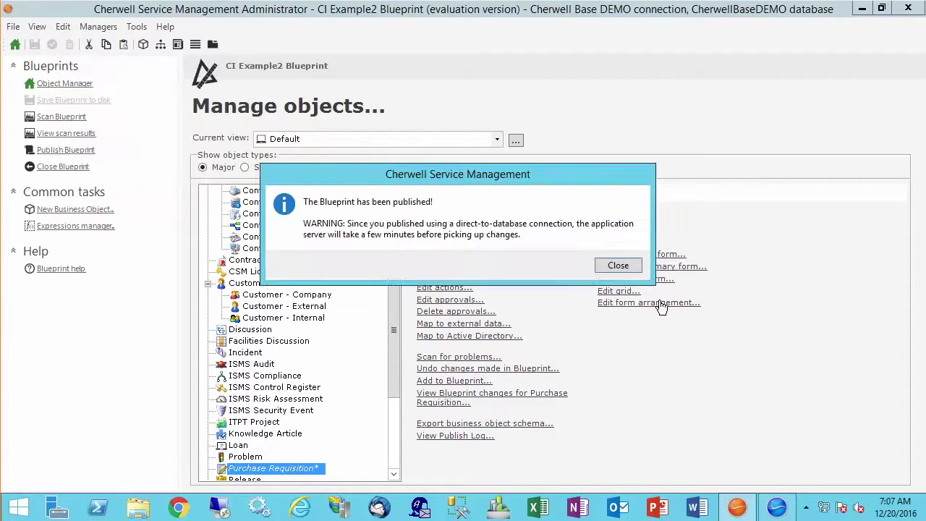
key(Return)
- Switch back to Cherwell Service Management and reload its definitions
click(769, 510)
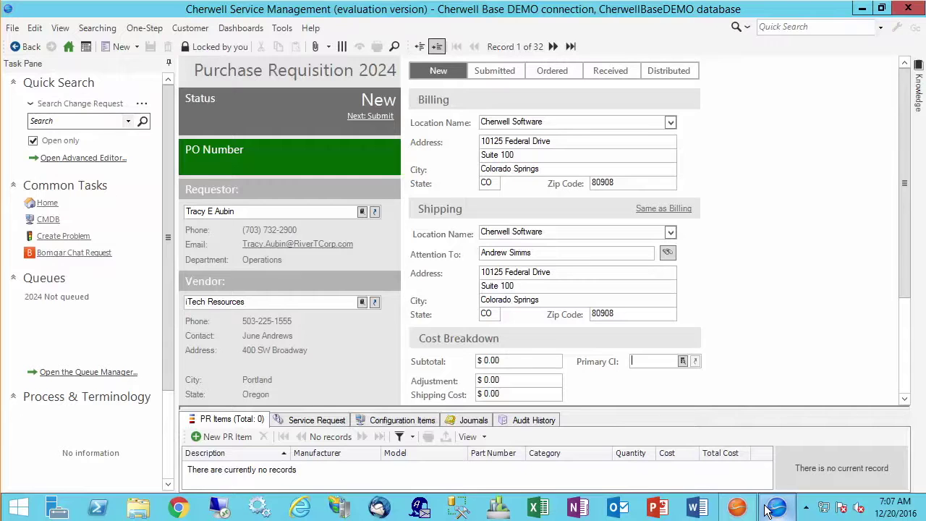
click(310, 29)
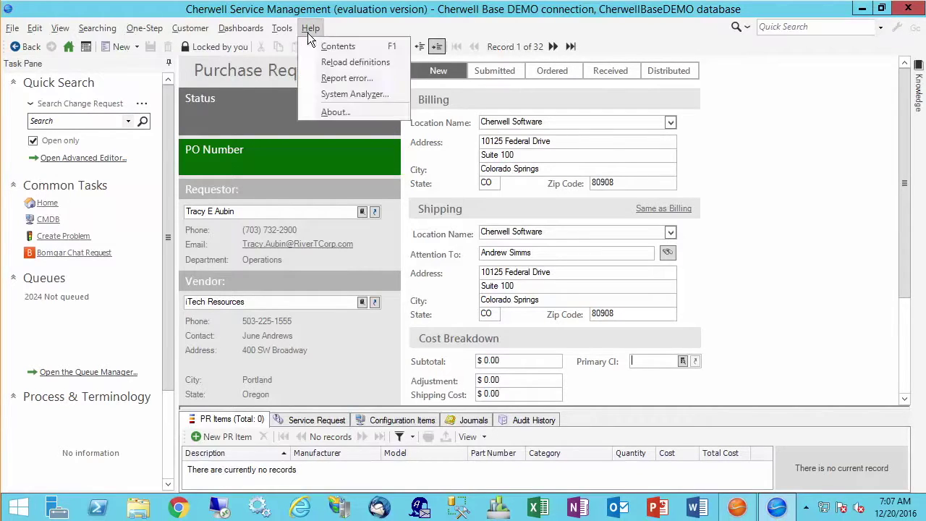
click(316, 61)
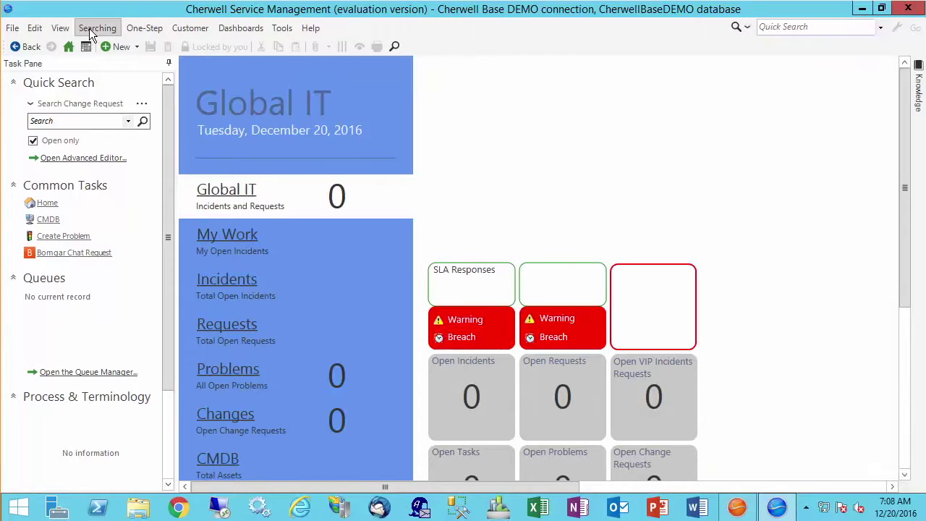
- Reopen the first purchase requisition and check whether its Primary CI selector filters by the requestor, without picking an item
click(89, 28)
click(105, 113)
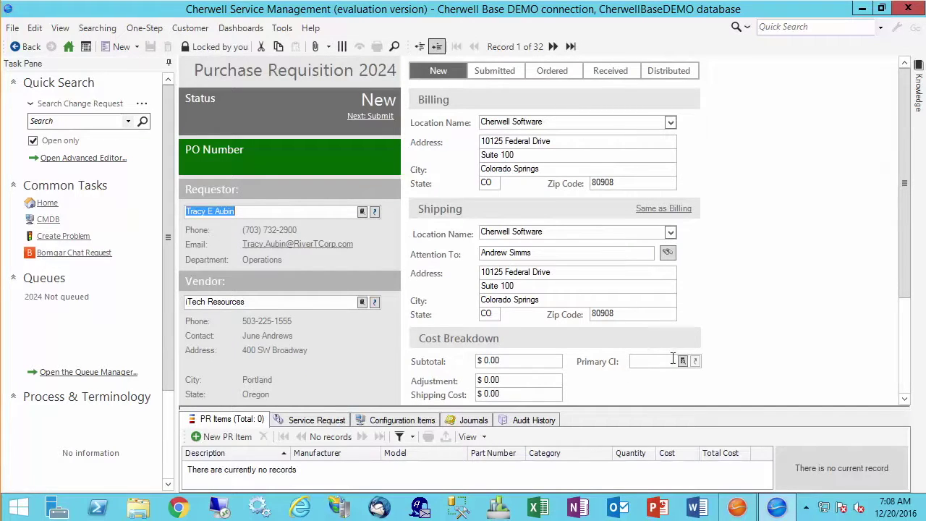
click(682, 360)
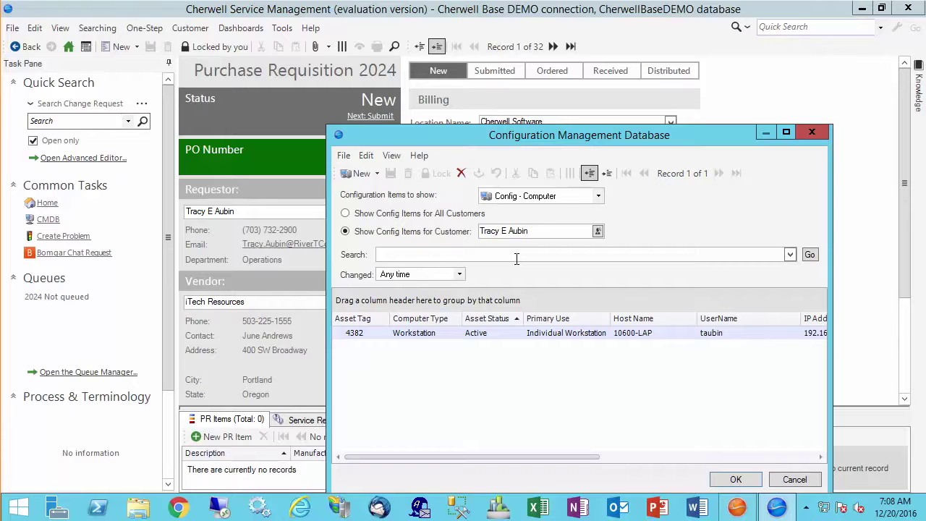
click(791, 478)
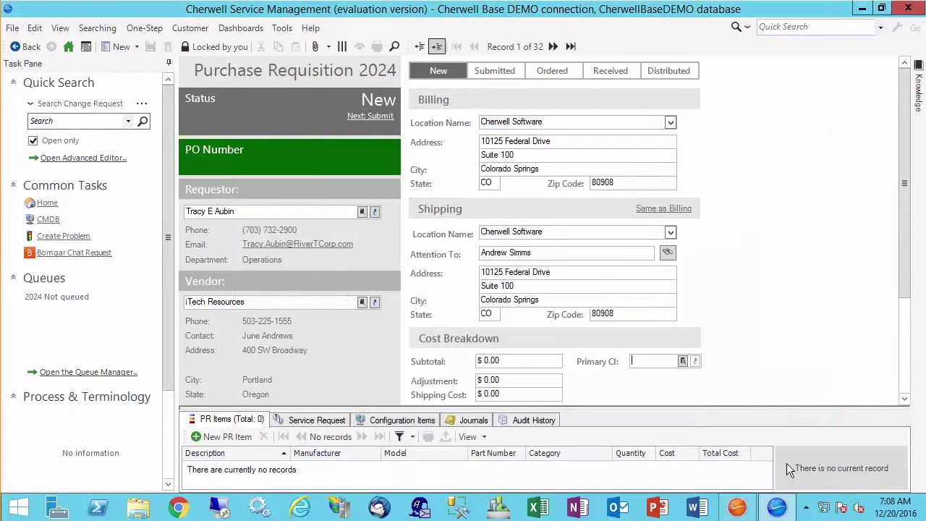